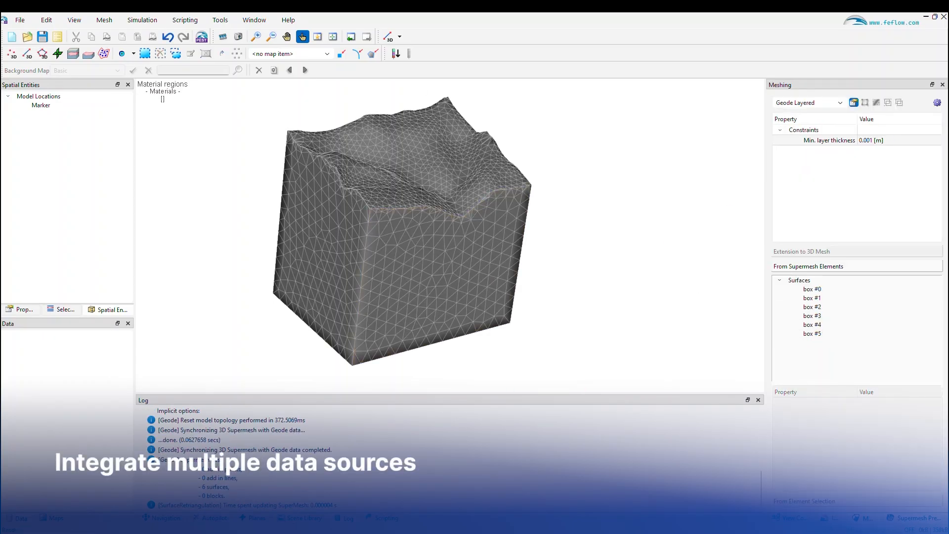
Open the structural model editor, add a model boundary and name it Top.
{"action": "left_click", "coordinate": [396, 54]}
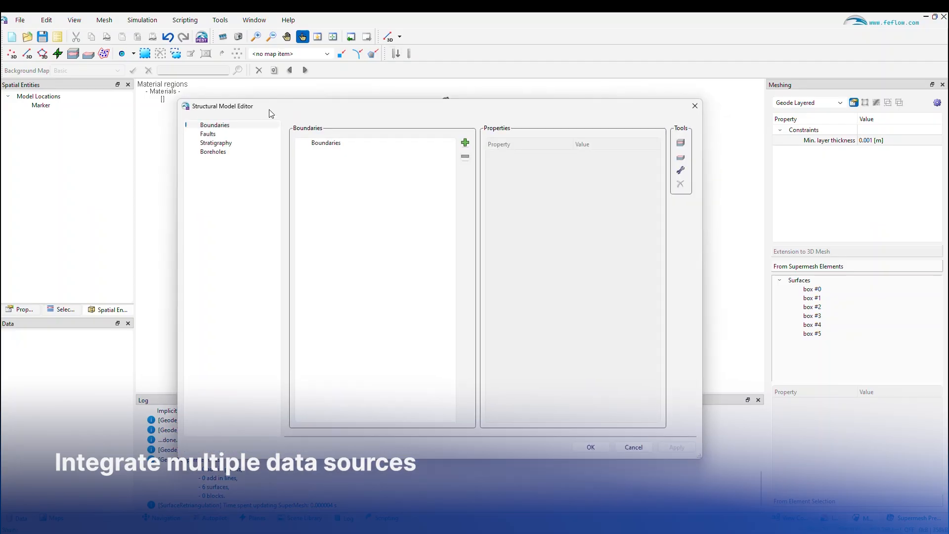
{"action": "left_click", "coordinate": [466, 145]}
{"action": "left_click", "coordinate": [393, 153]}
{"action": "left_click", "coordinate": [555, 166]}
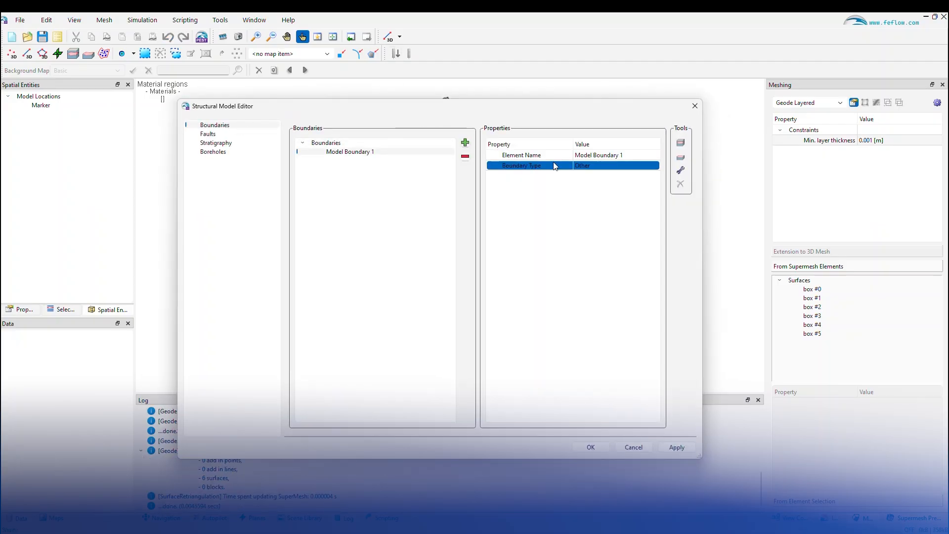
{"action": "left_click", "coordinate": [615, 155]}
{"action": "left_click", "coordinate": [615, 154]}
{"action": "type", "text": "Top"}
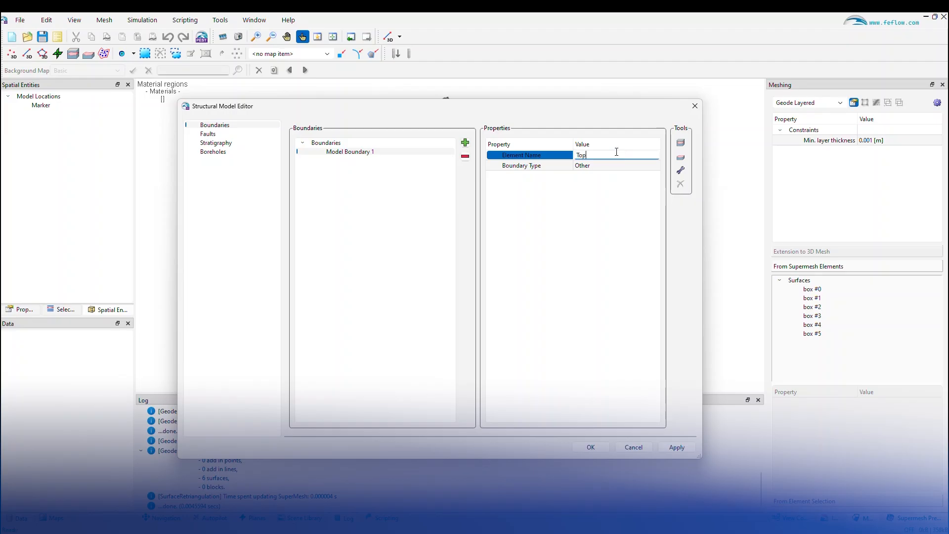
{"action": "key", "text": "Return"}
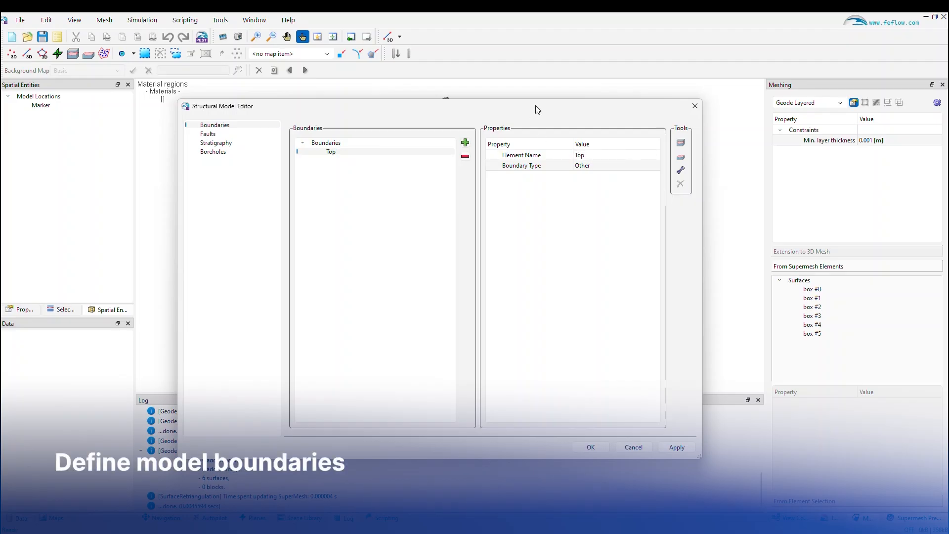
Assign the surface box #0 to the Top boundary.
{"action": "left_click_drag", "start_coordinate": [538, 109], "coordinate": [591, 223]}
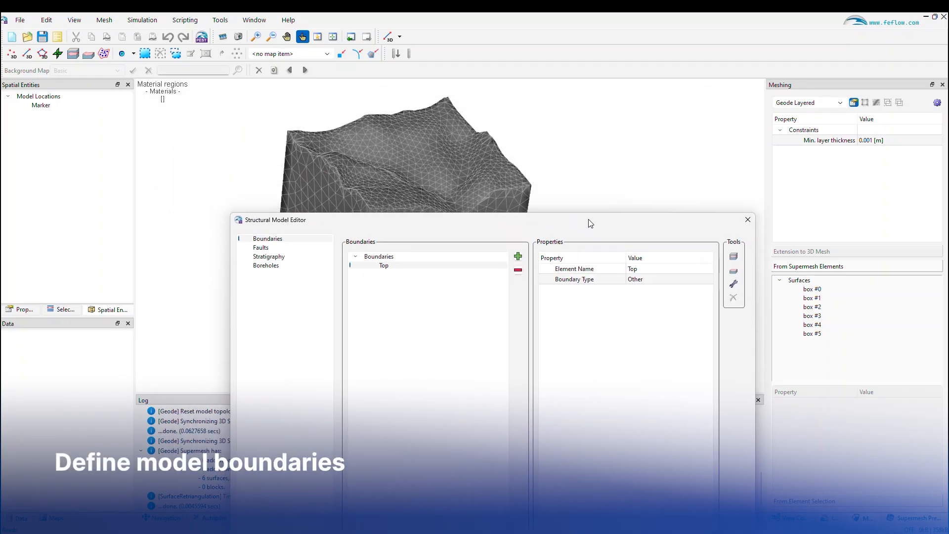
{"action": "left_click", "coordinate": [518, 257]}
{"action": "left_click", "coordinate": [613, 195]}
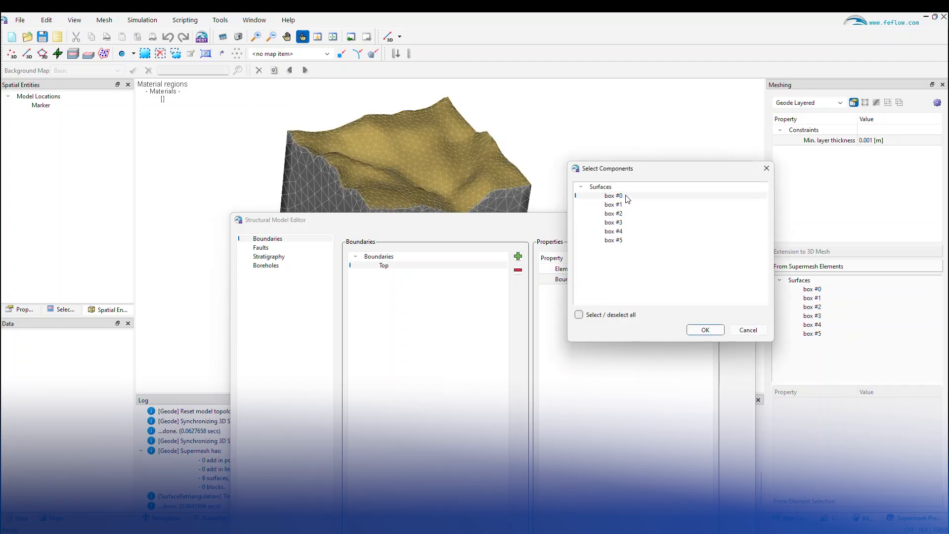
{"action": "left_click", "coordinate": [706, 330]}
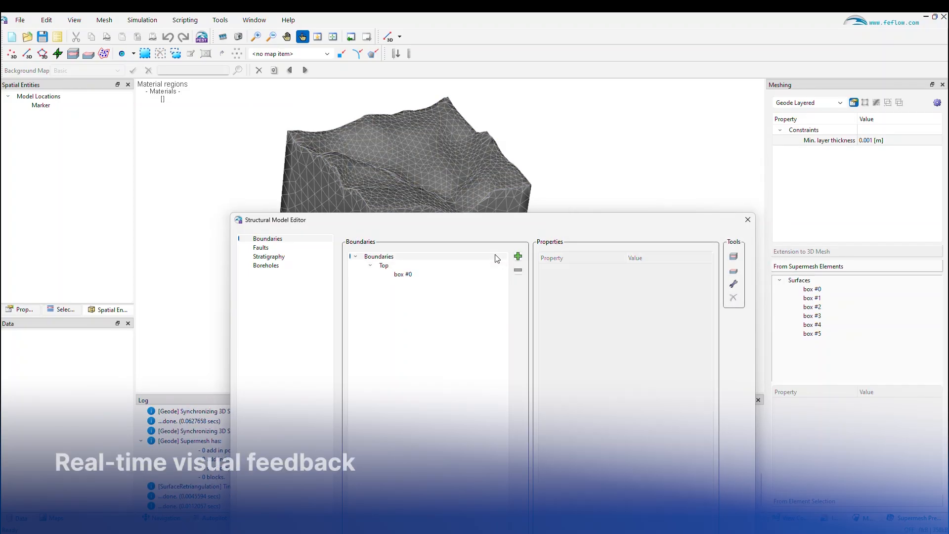
Add a second model boundary and name it Base.
{"action": "left_click", "coordinate": [519, 256]}
{"action": "left_click", "coordinate": [426, 285]}
{"action": "left_click", "coordinate": [649, 270]}
{"action": "left_click", "coordinate": [649, 269]}
{"action": "type", "text": "Bas"}
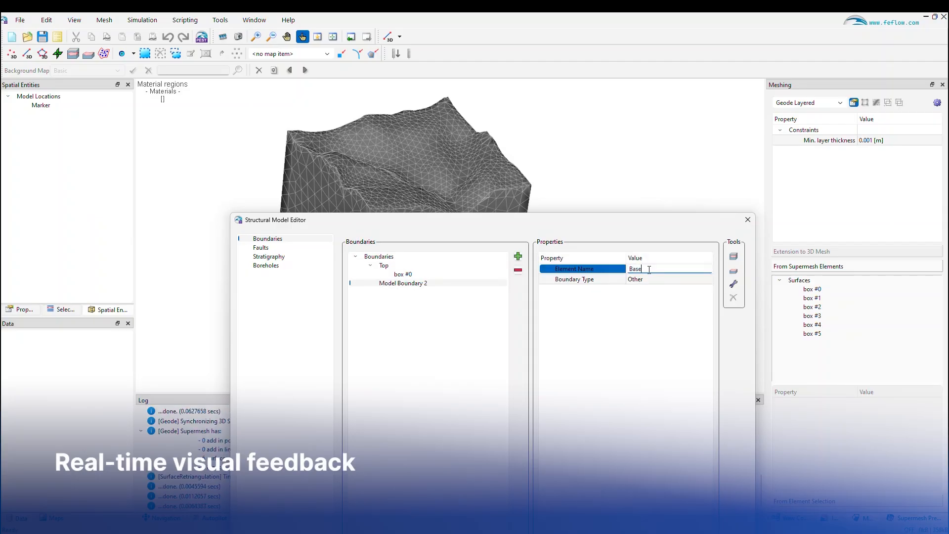
{"action": "type", "text": "e"}
{"action": "key", "text": "Return"}
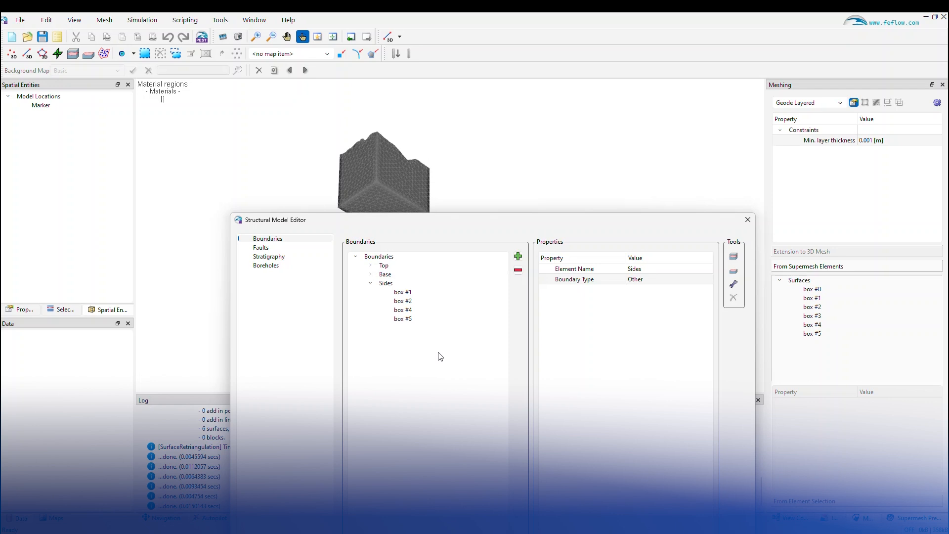
Set the boundary type of the Sides boundary to Other.
{"action": "left_click", "coordinate": [651, 280]}
{"action": "left_click", "coordinate": [655, 281]}
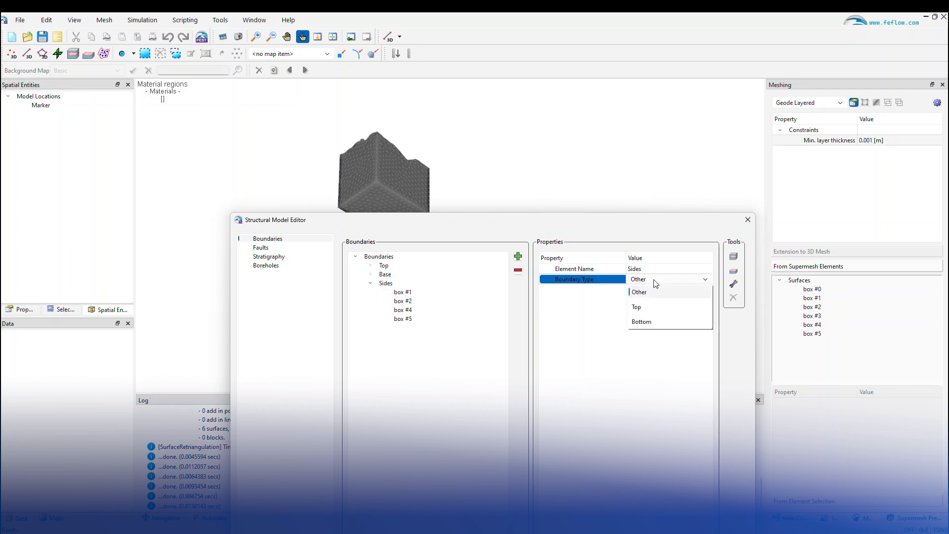
{"action": "left_click", "coordinate": [657, 297]}
Generate a repaired model block from the defined boundaries and inspect its repaired surfaces in the supermesh elements.
{"action": "left_click_drag", "start_coordinate": [603, 226], "coordinate": [554, 74]}
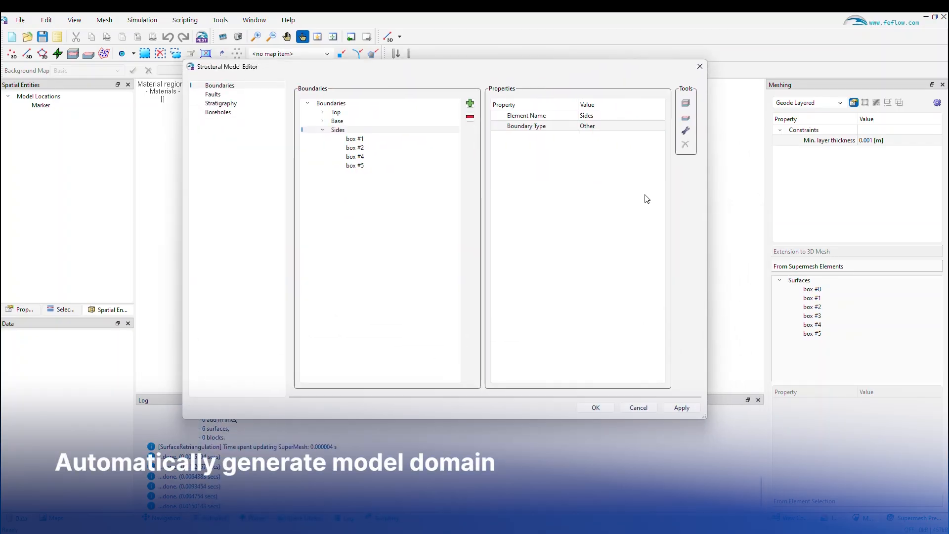
{"action": "left_click", "coordinate": [686, 132]}
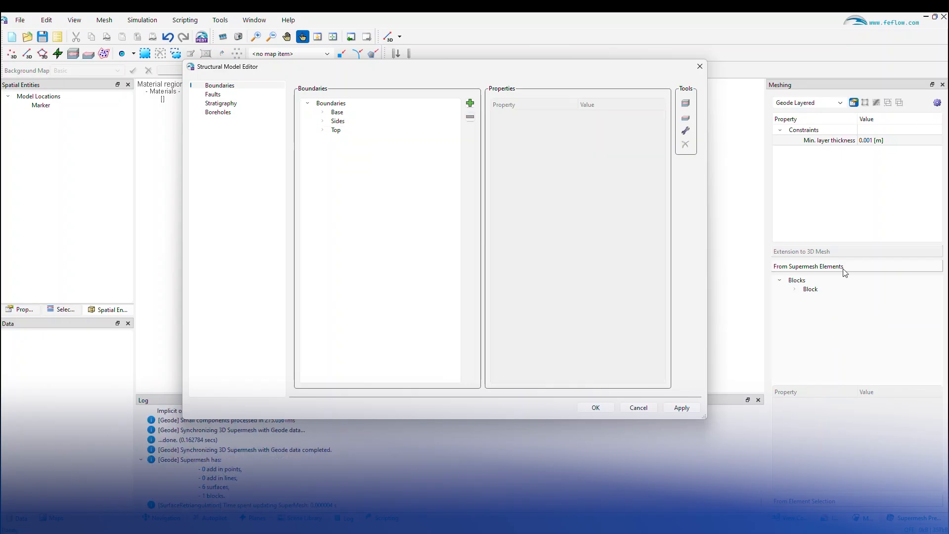
{"action": "left_click", "coordinate": [797, 290]}
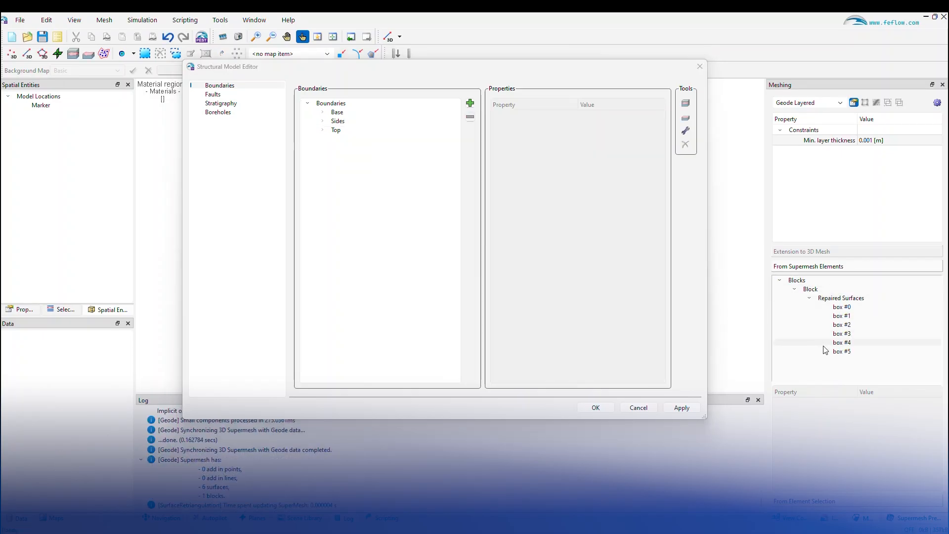
{"action": "left_click", "coordinate": [794, 289]}
{"action": "left_click", "coordinate": [609, 247]}
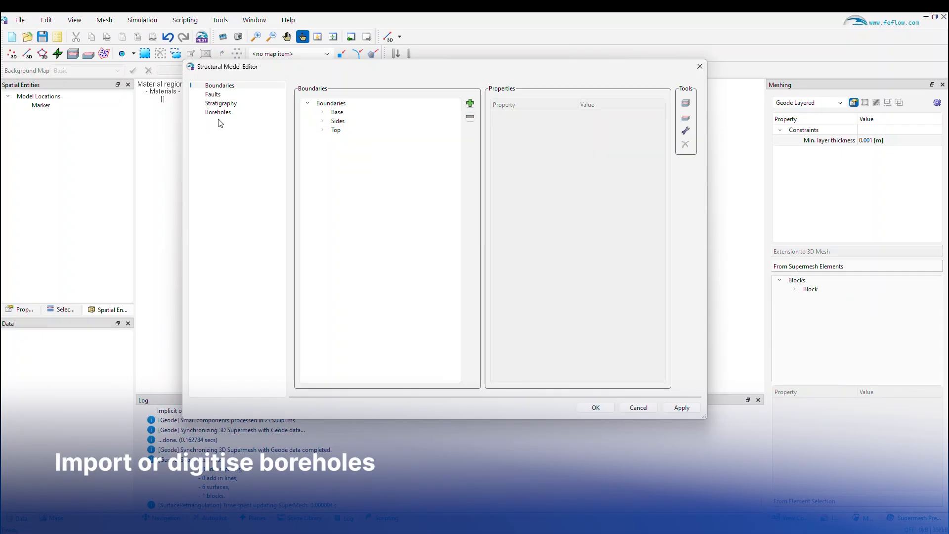
Apply the boundary changes and import the boreholes from boreholes_full.xyz.
{"action": "left_click", "coordinate": [236, 113]}
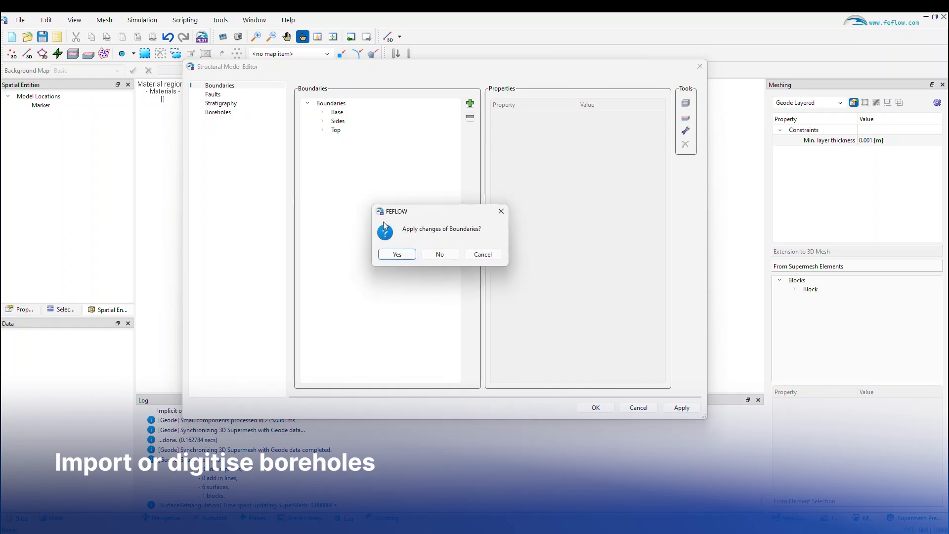
{"action": "left_click", "coordinate": [402, 254]}
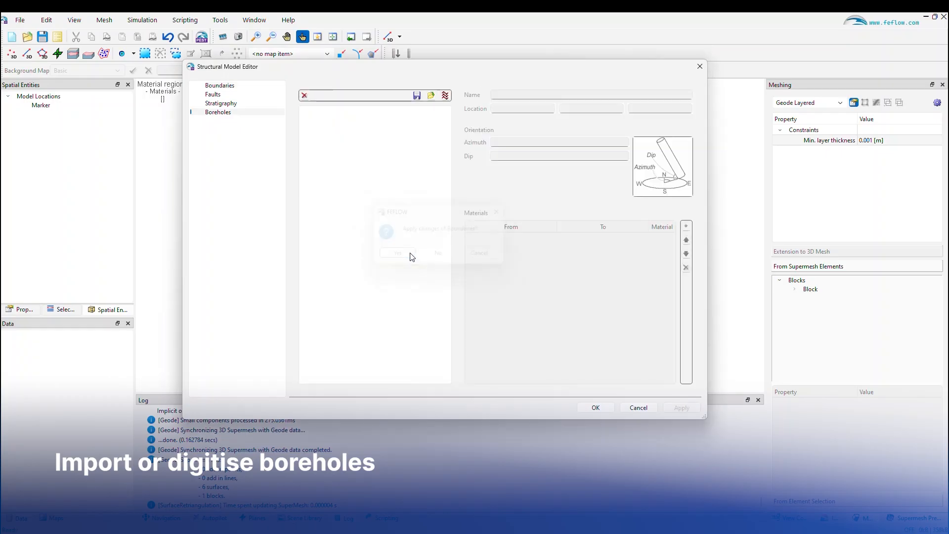
{"action": "left_click", "coordinate": [432, 98]}
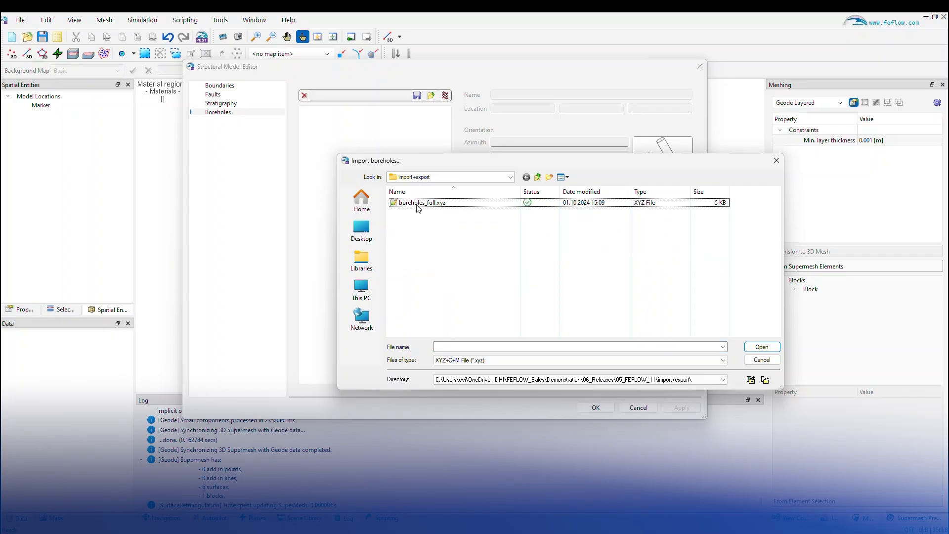
{"action": "left_click", "coordinate": [425, 203]}
{"action": "double_click", "coordinate": [425, 203]}
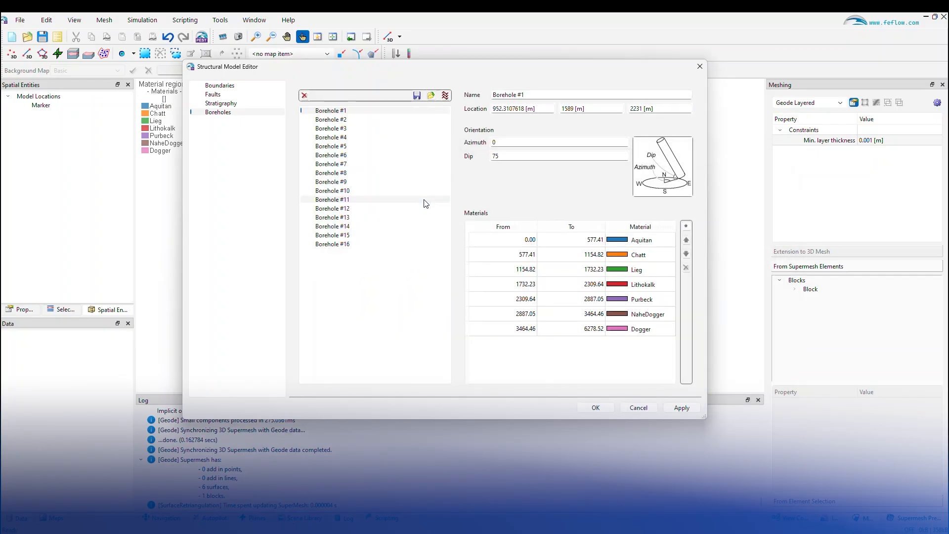
Hide the supermesh faces in the 3D view so only the wireframe of the block is drawn.
{"action": "left_click_drag", "start_coordinate": [376, 72], "coordinate": [358, 252]}
{"action": "left_click_drag", "start_coordinate": [368, 193], "coordinate": [392, 184]}
{"action": "right_click_drag", "start_coordinate": [392, 184], "coordinate": [378, 213]}
{"action": "left_click_drag", "start_coordinate": [406, 251], "coordinate": [411, 317]}
{"action": "left_click", "coordinate": [791, 518]}
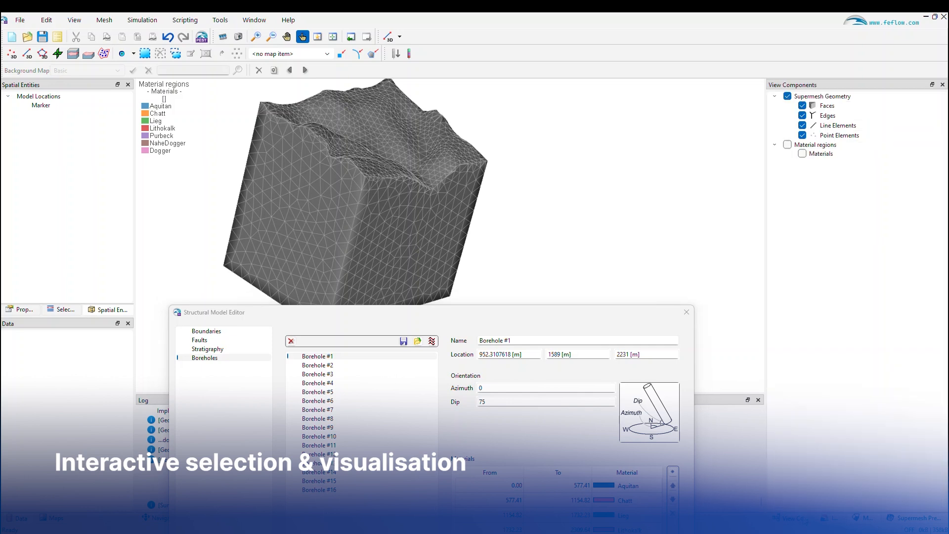
{"action": "left_click", "coordinate": [803, 105]}
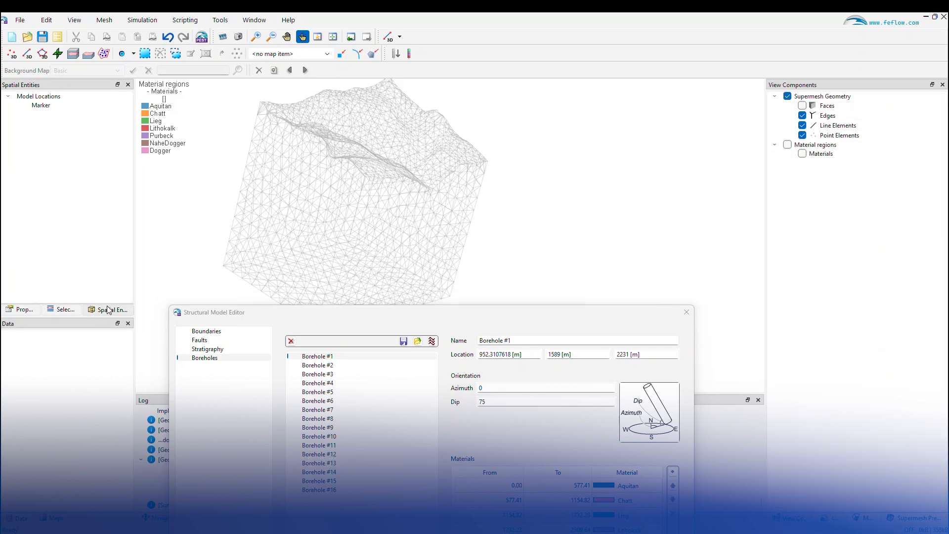
Apply the imported boreholes to the model and arrange the editor beside the 3D view.
{"action": "left_click_drag", "start_coordinate": [324, 315], "coordinate": [469, 130]}
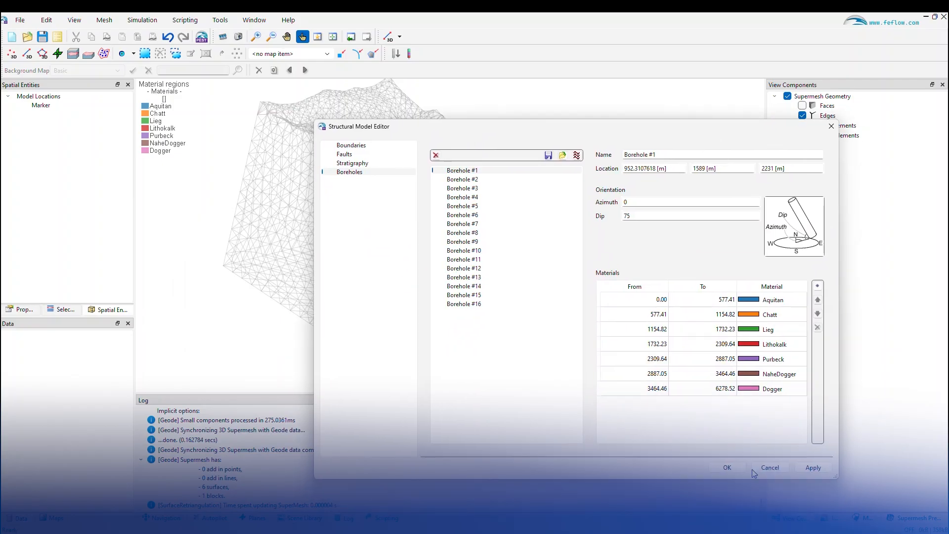
{"action": "left_click", "coordinate": [814, 467]}
{"action": "left_click_drag", "start_coordinate": [617, 132], "coordinate": [529, 299]}
{"action": "left_click_drag", "start_coordinate": [412, 214], "coordinate": [430, 210]}
{"action": "left_click_drag", "start_coordinate": [489, 298], "coordinate": [473, 208]}
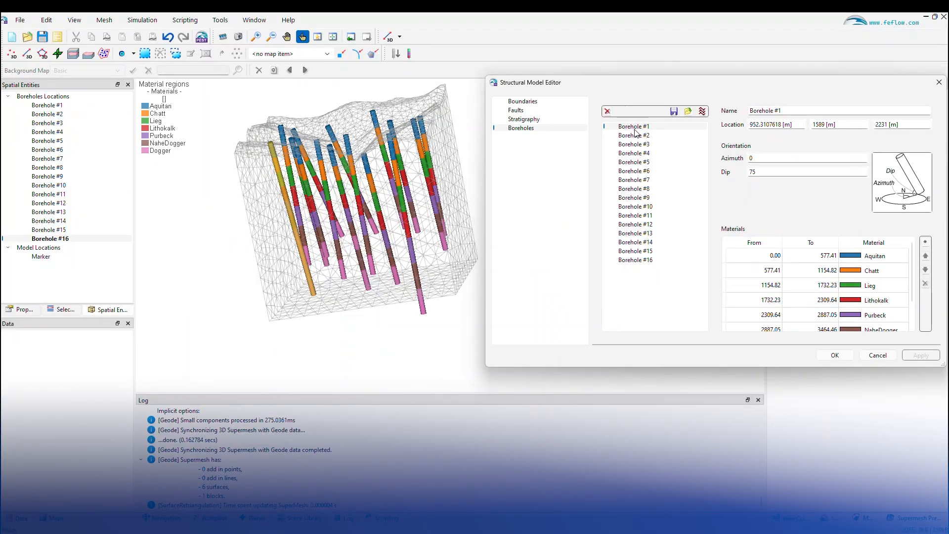
Examine the location, orientation and material intervals of individual boreholes from Borehole #2 through Borehole #16.
{"action": "left_click", "coordinate": [634, 135]}
{"action": "left_click", "coordinate": [643, 145]}
{"action": "left_click", "coordinate": [638, 153]}
{"action": "left_click", "coordinate": [638, 162]}
{"action": "left_click", "coordinate": [638, 189]}
{"action": "left_click", "coordinate": [638, 206]}
{"action": "left_click", "coordinate": [637, 217]}
{"action": "left_click", "coordinate": [645, 243]}
{"action": "left_click", "coordinate": [633, 261]}
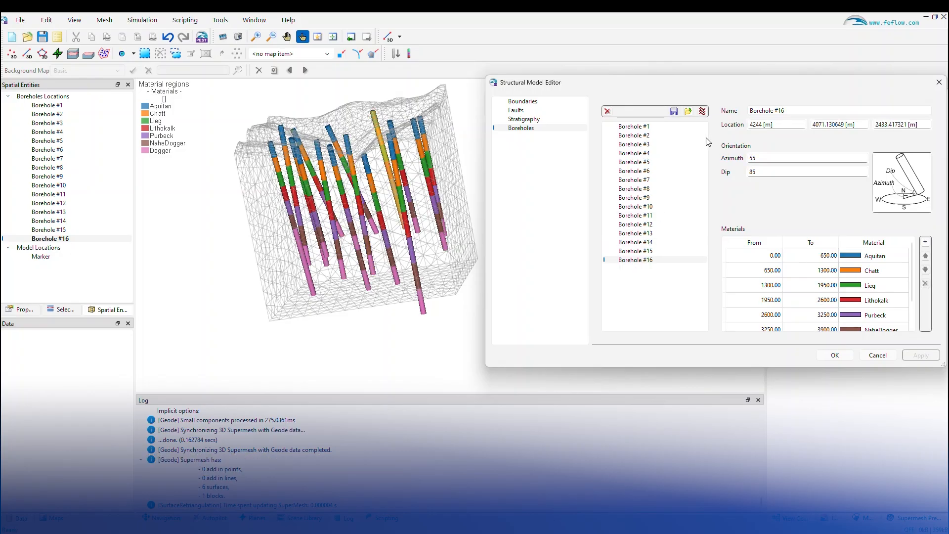
Create an initial stratigraphy from the borehole data and show the complete stratigraphic pile in an enlarged editor.
{"action": "left_click", "coordinate": [703, 112]}
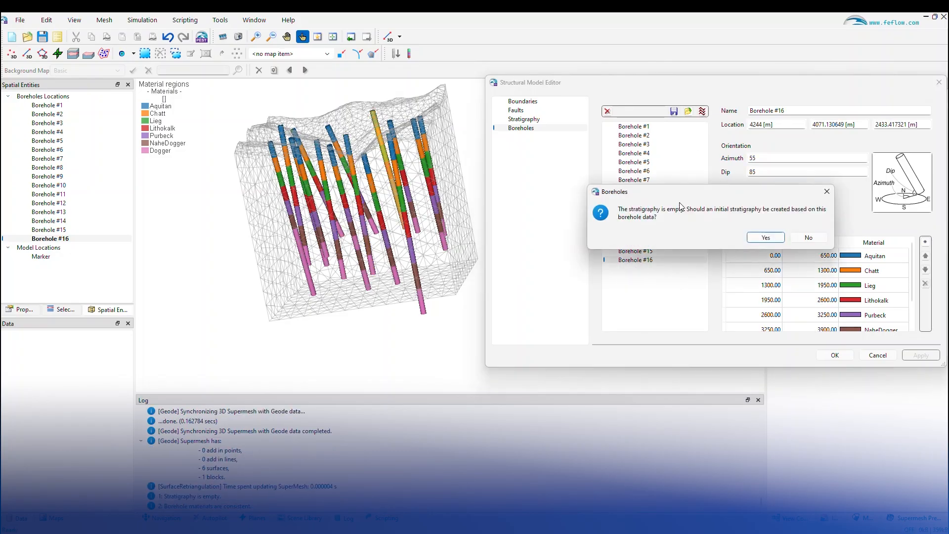
{"action": "left_click", "coordinate": [766, 237]}
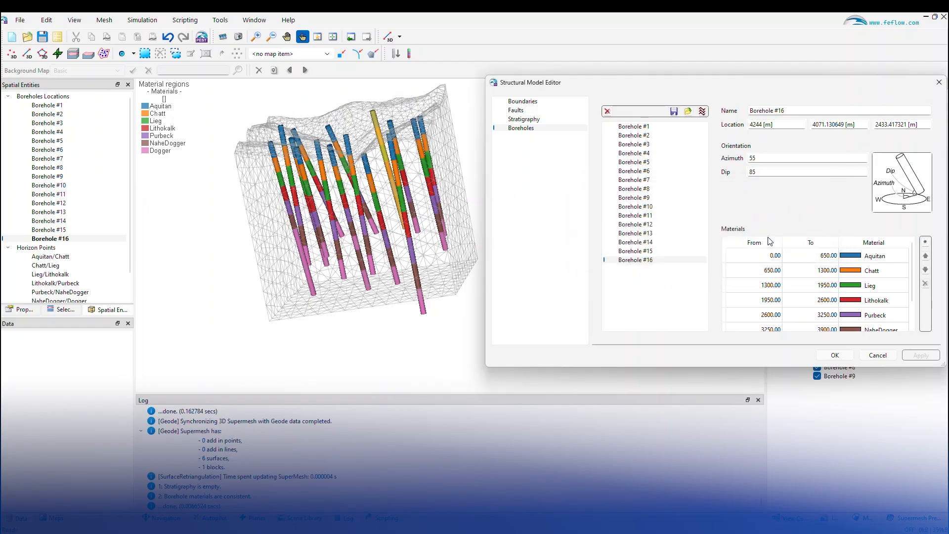
{"action": "left_click", "coordinate": [544, 122]}
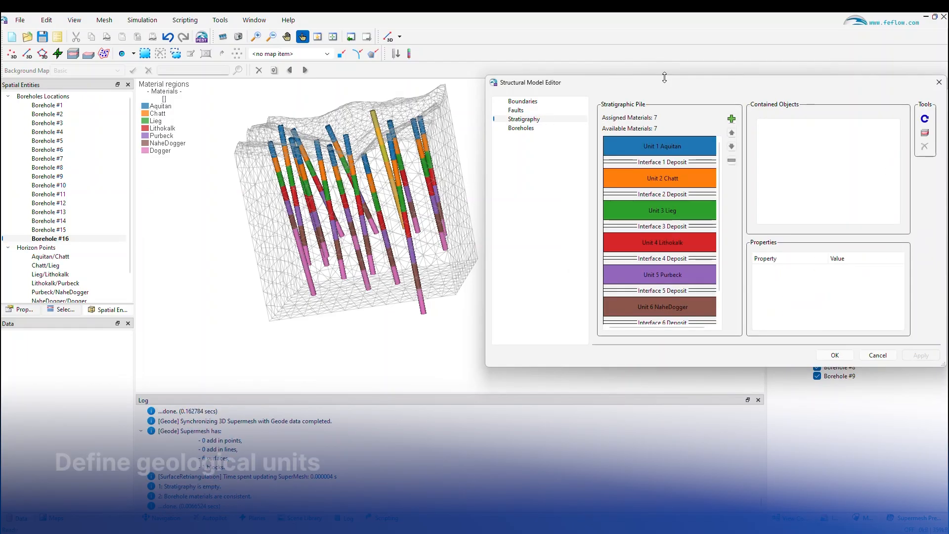
{"action": "left_click_drag", "start_coordinate": [665, 84], "coordinate": [403, 86]}
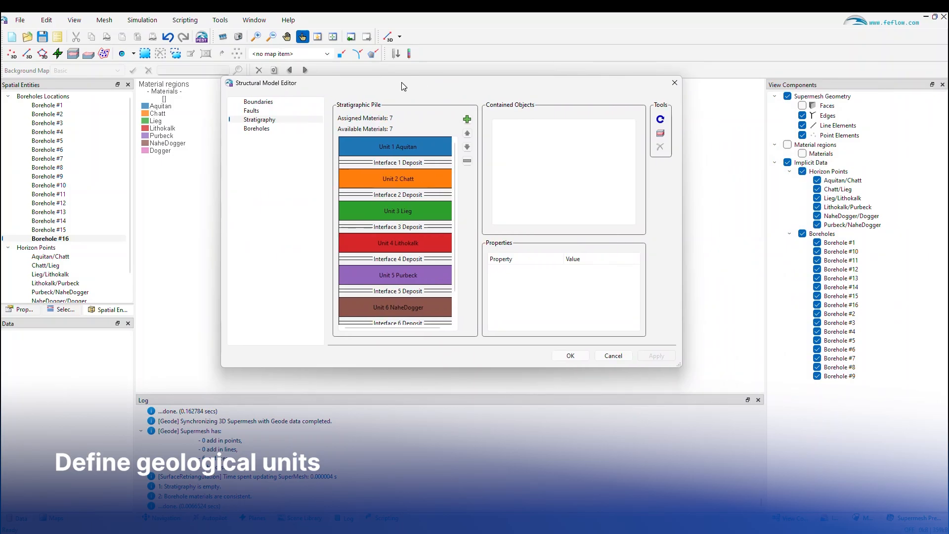
{"action": "left_click_drag", "start_coordinate": [678, 367], "coordinate": [731, 410]}
Examine the properties and contained horizon points of the Aquitan and Chatt units and Interfaces 1 and 2.
{"action": "left_click", "coordinate": [441, 147]}
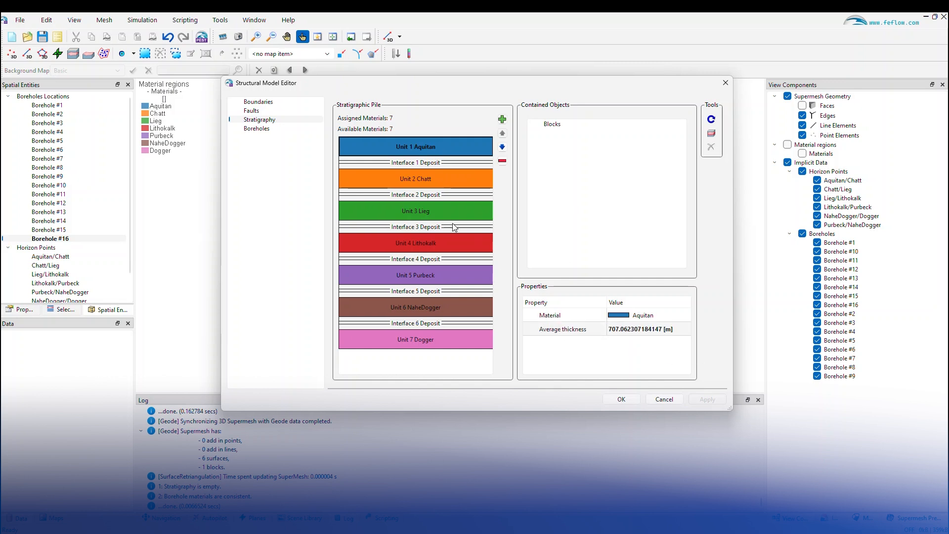
{"action": "left_click", "coordinate": [435, 163]}
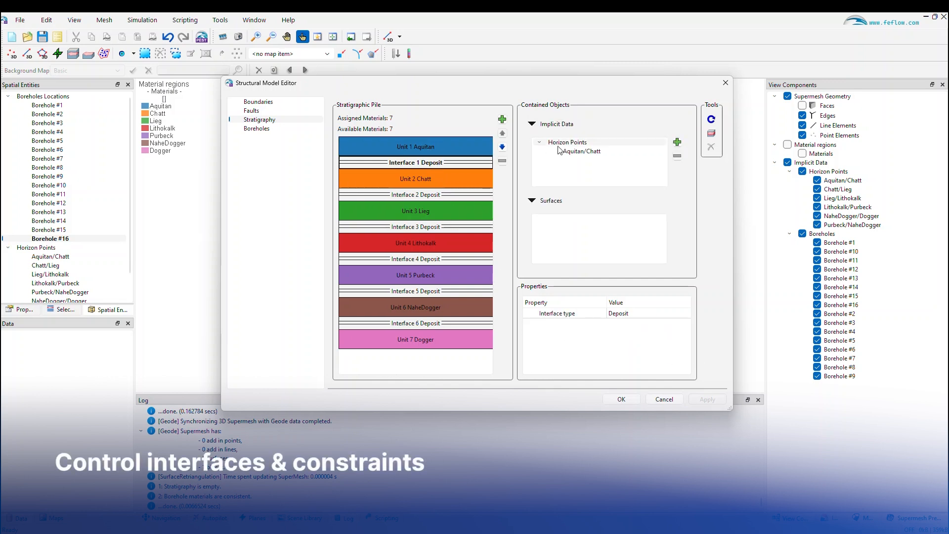
{"action": "left_click", "coordinate": [596, 155]}
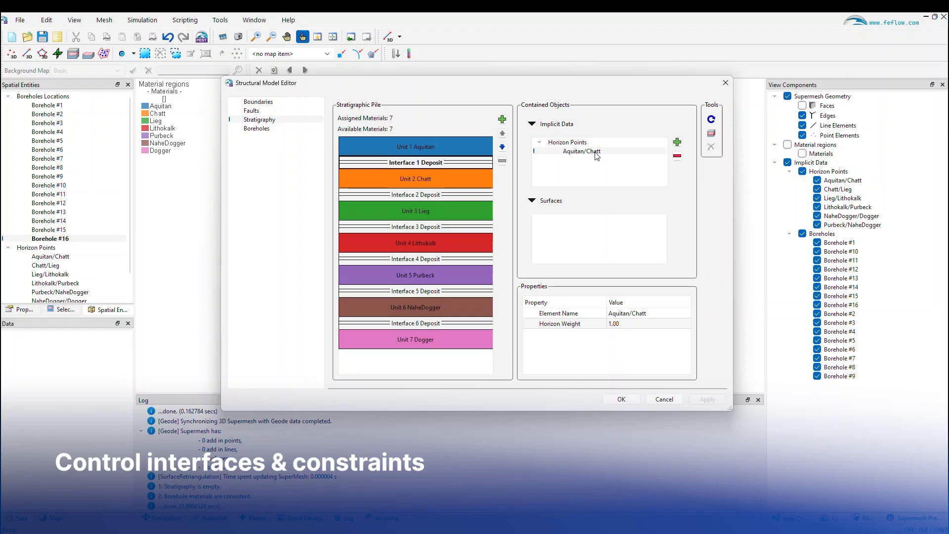
{"action": "left_click", "coordinate": [678, 143]}
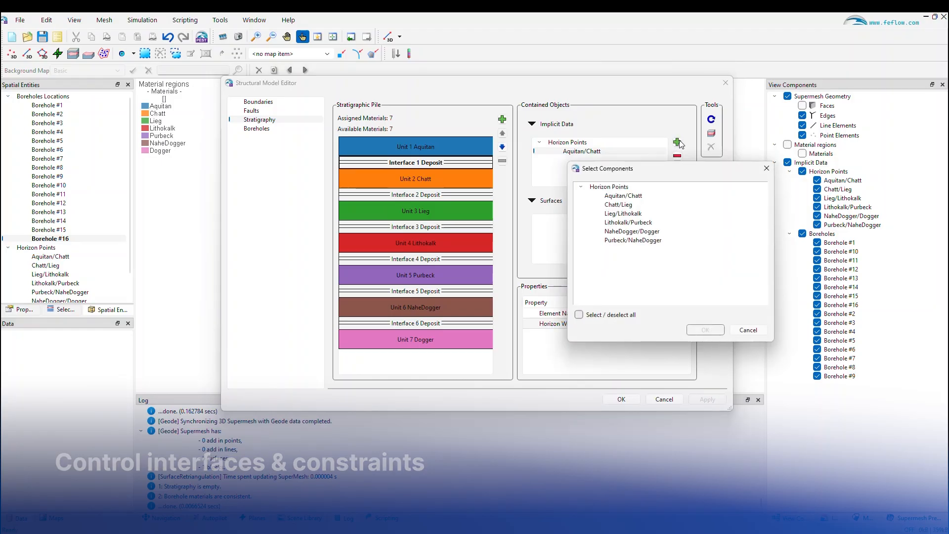
{"action": "left_click", "coordinate": [747, 330]}
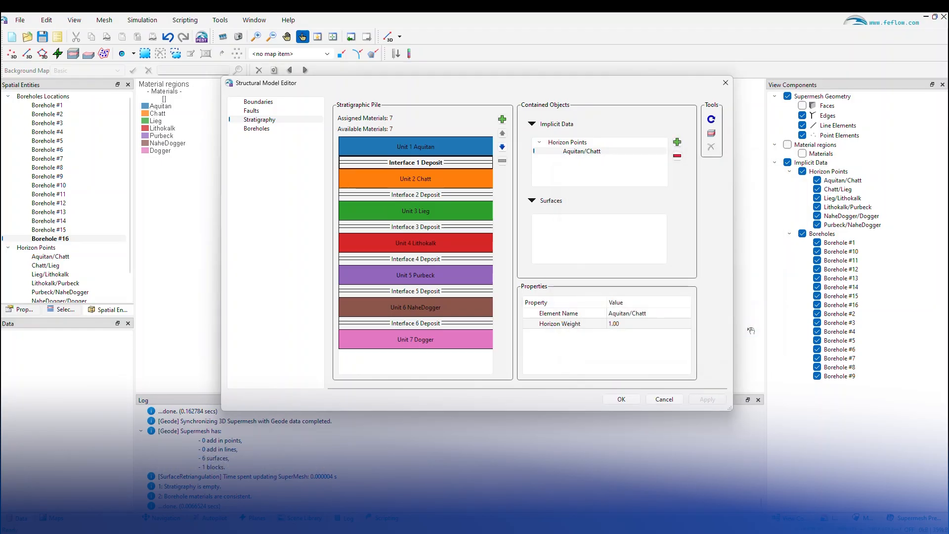
{"action": "left_click", "coordinate": [625, 325]}
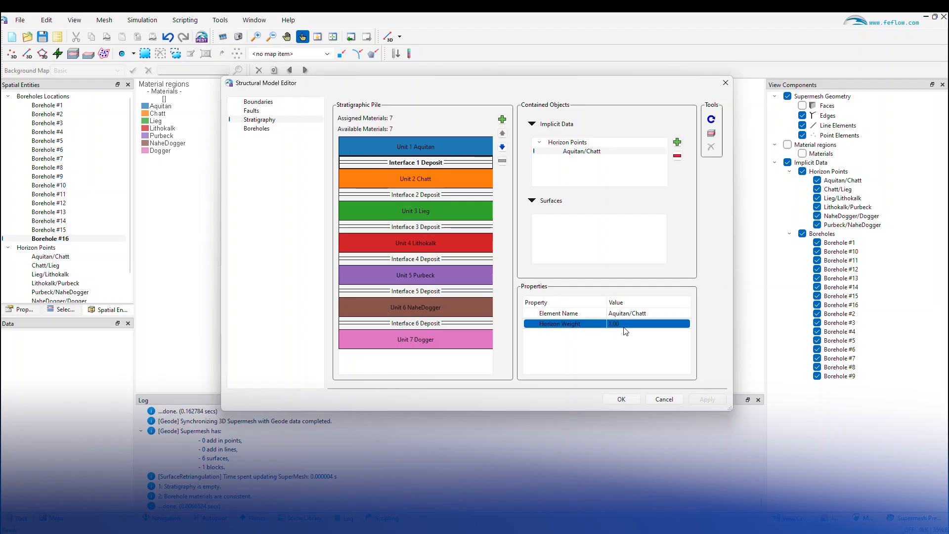
{"action": "left_click", "coordinate": [424, 178]}
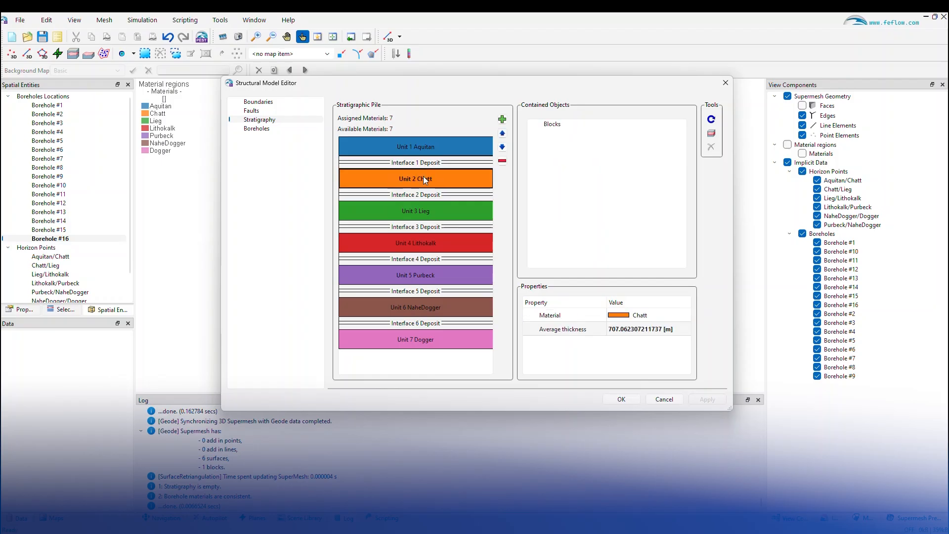
{"action": "left_click", "coordinate": [431, 197]}
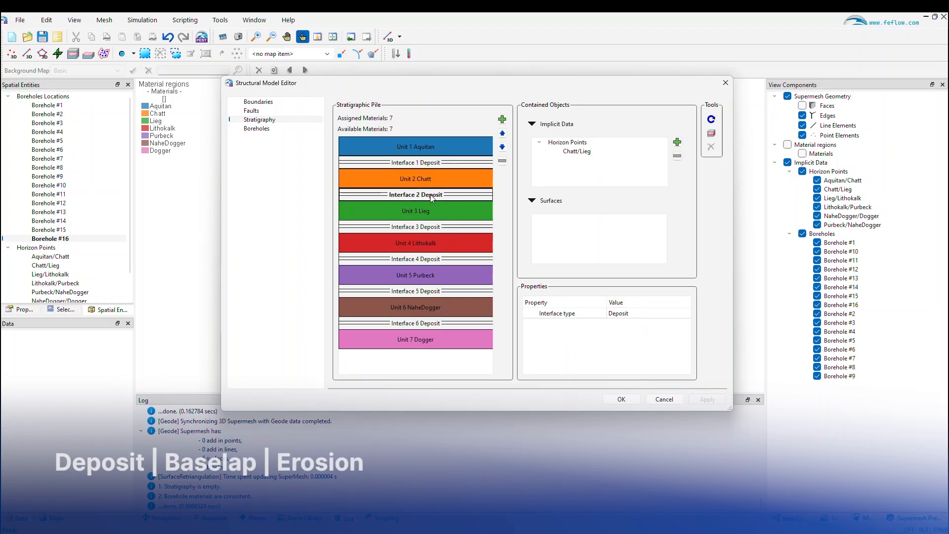
Check the interface type options of Interface 2, keeping Deposit, and inspect the properties and horizon points of Interfaces 3 and 4.
{"action": "left_click", "coordinate": [653, 314]}
{"action": "left_click", "coordinate": [655, 315]}
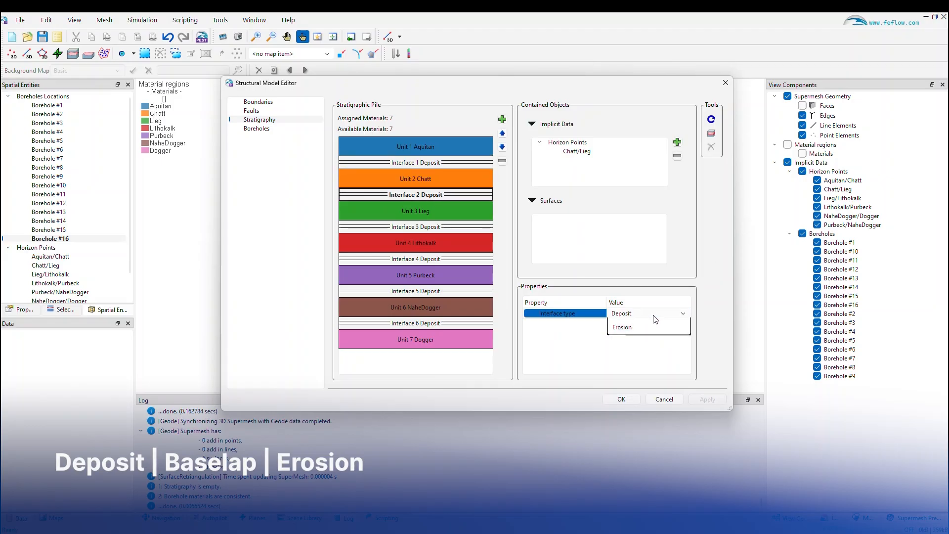
{"action": "left_click", "coordinate": [654, 316]}
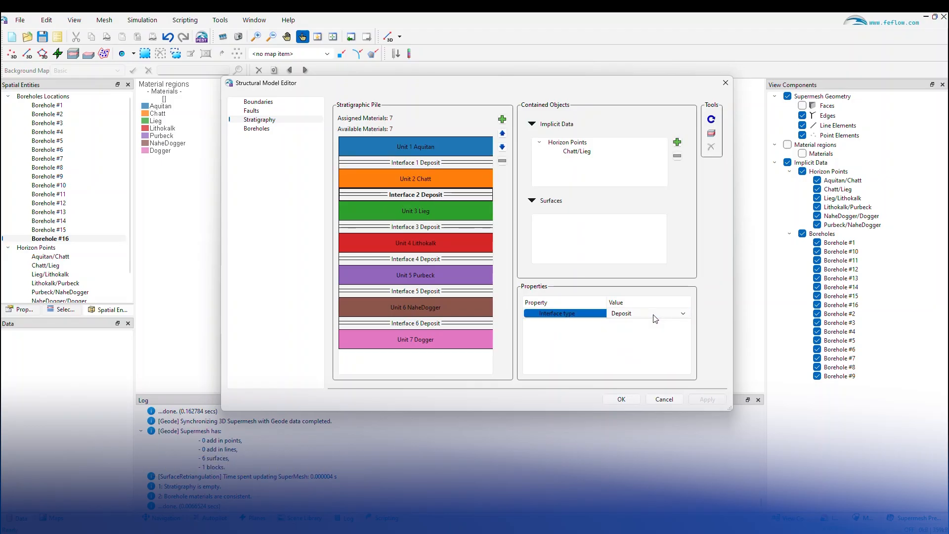
{"action": "left_click", "coordinate": [447, 228]}
{"action": "left_click", "coordinate": [443, 259]}
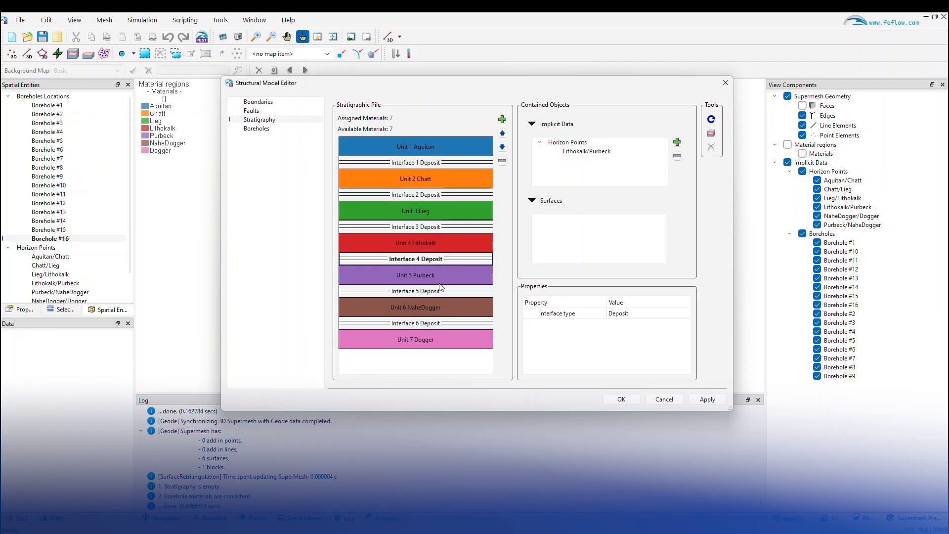
{"action": "left_click", "coordinate": [443, 239]}
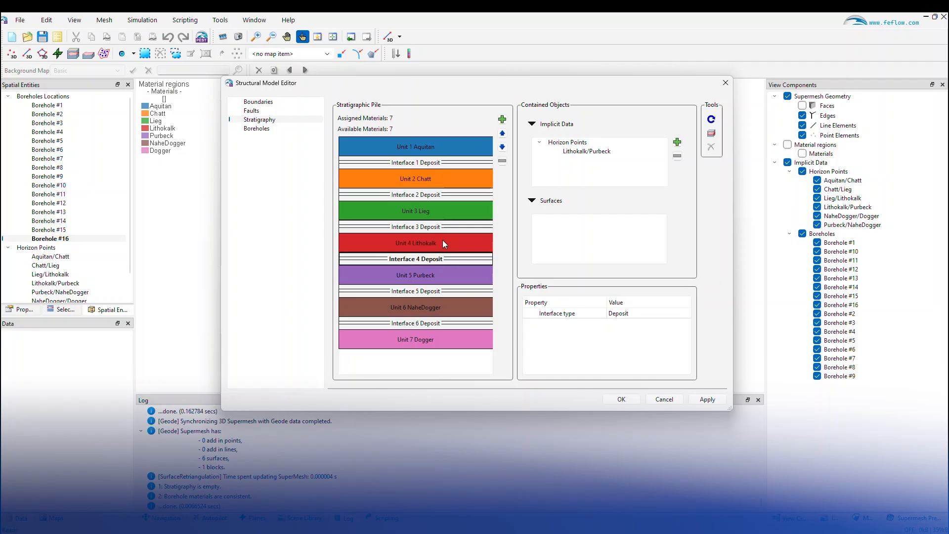
Generate the 3D structural model from the complete stratigraphic pile.
{"action": "left_click", "coordinate": [427, 151]}
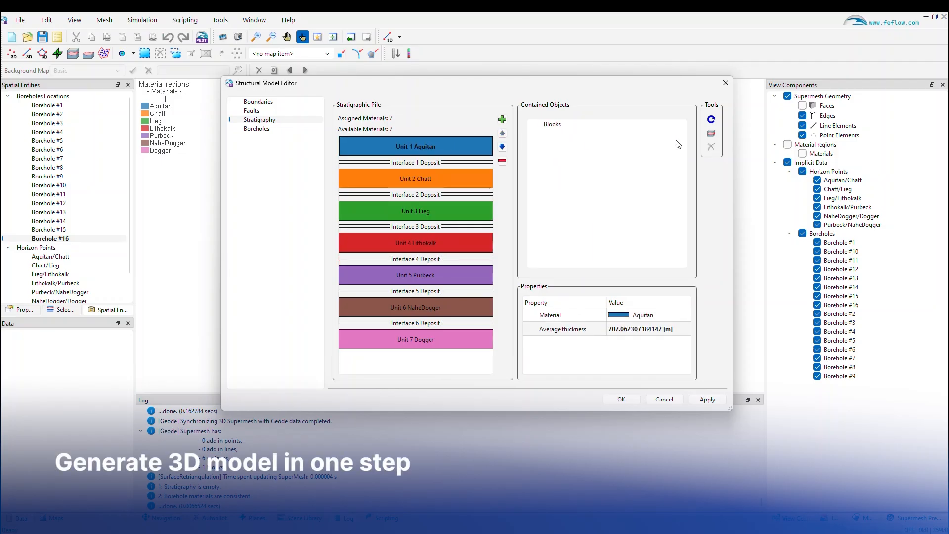
{"action": "left_click", "coordinate": [712, 136]}
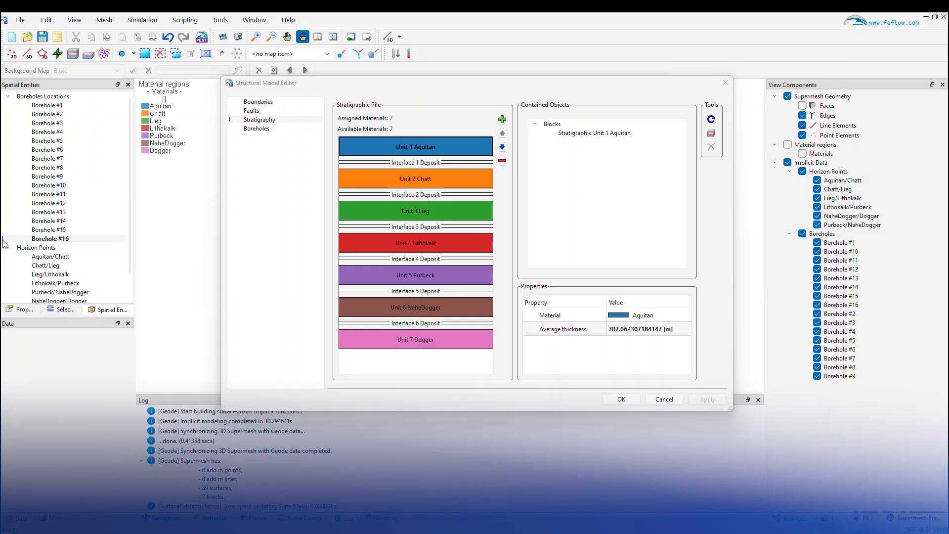
Examine the generated block of each stratigraphic unit from Aquitan through Dogger in the 3D view, and accept the structural model editor.
{"action": "left_click", "coordinate": [438, 179]}
{"action": "left_click", "coordinate": [426, 209]}
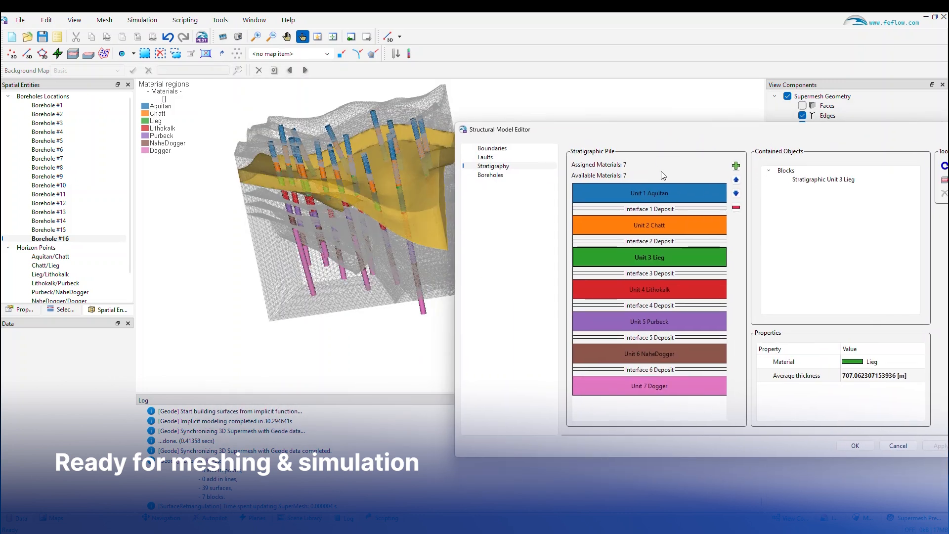
{"action": "left_click", "coordinate": [662, 188]}
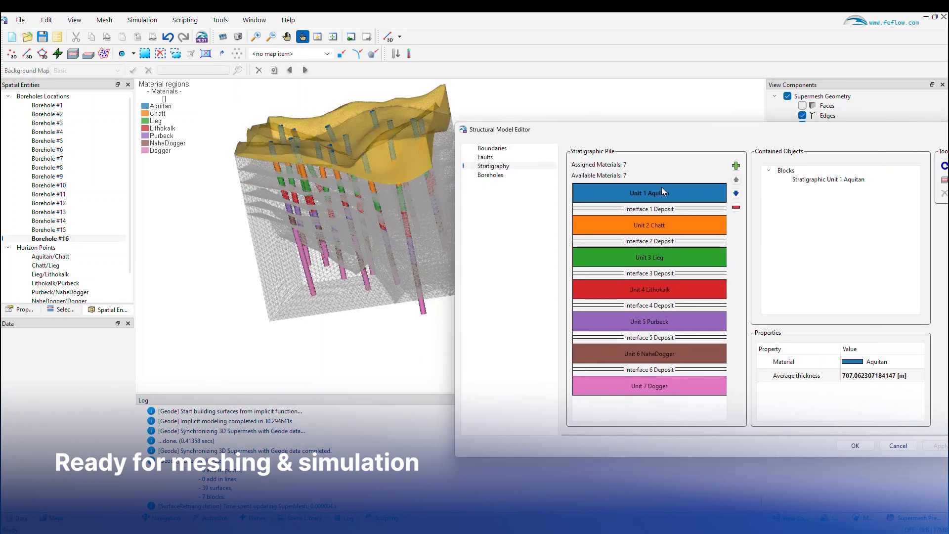
{"action": "key", "text": "Down"}
{"action": "key", "text": "Down"}
{"action": "key", "text": "Down"}
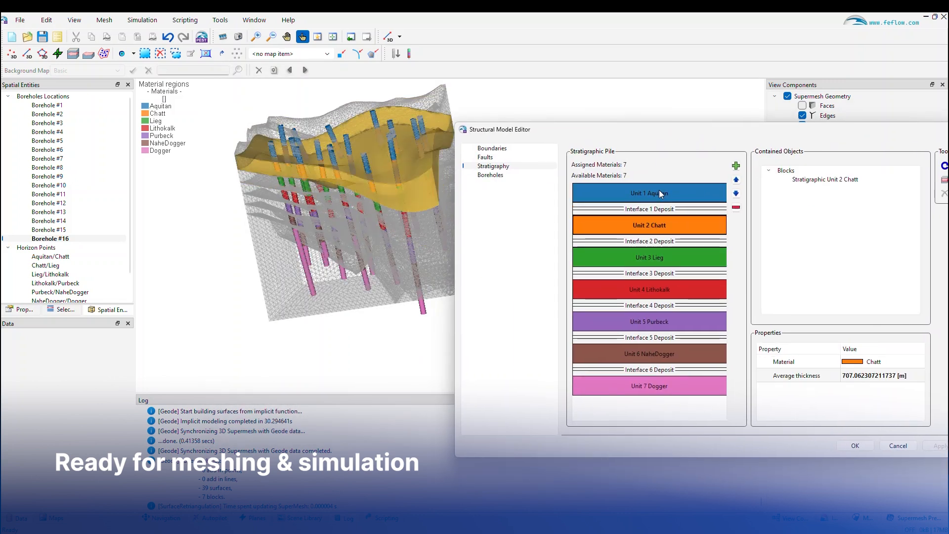
{"action": "key", "text": "Down"}
{"action": "key", "text": "Down"}
{"action": "key", "text": "Down"}
{"action": "key", "text": "Down"}
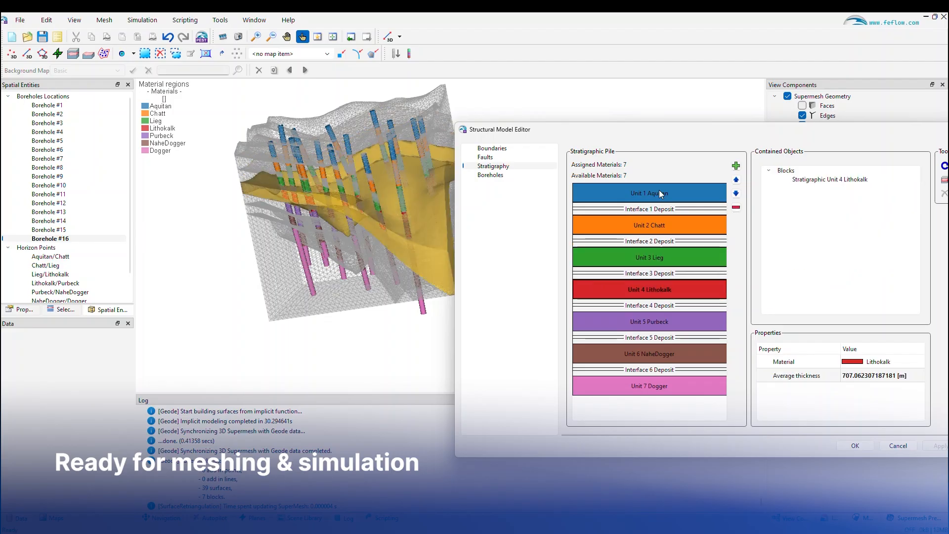
{"action": "key", "text": "Down"}
{"action": "key", "text": "Down"}
{"action": "key", "text": "Down"}
{"action": "key", "text": "Down"}
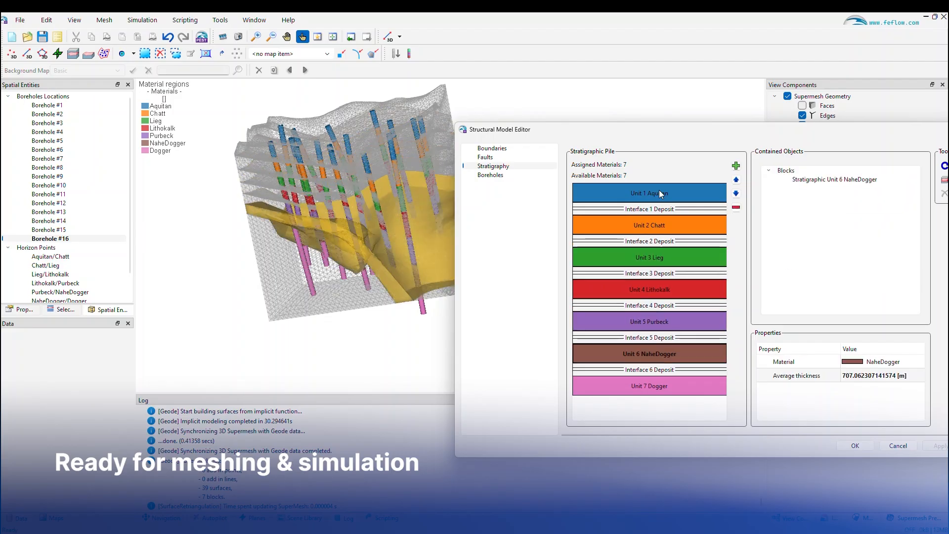
{"action": "key", "text": "Down"}
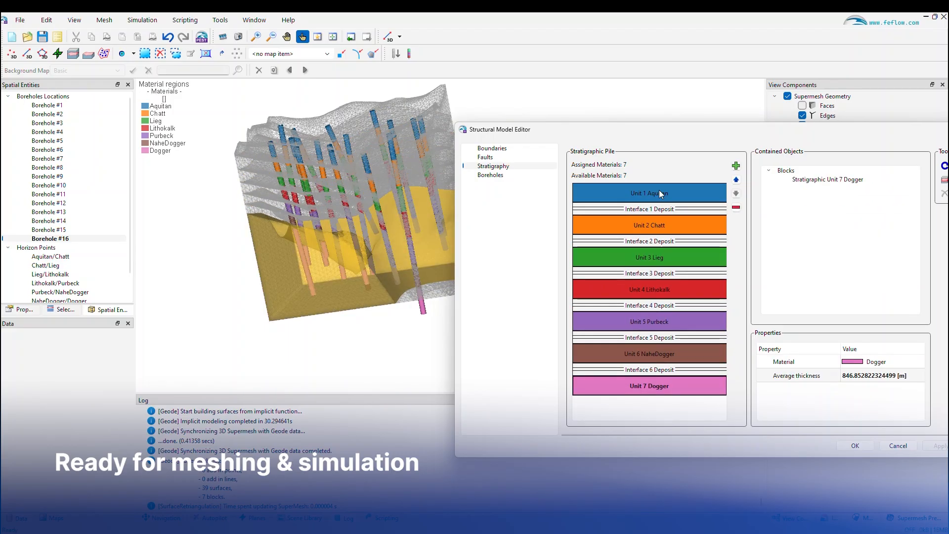
{"action": "left_click_drag", "start_coordinate": [722, 135], "coordinate": [618, 132]}
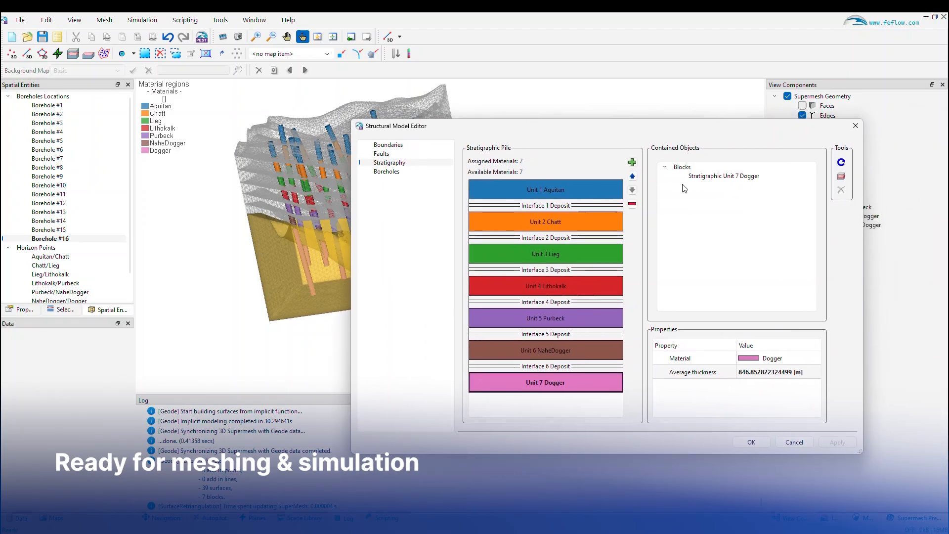
{"action": "left_click", "coordinate": [752, 442]}
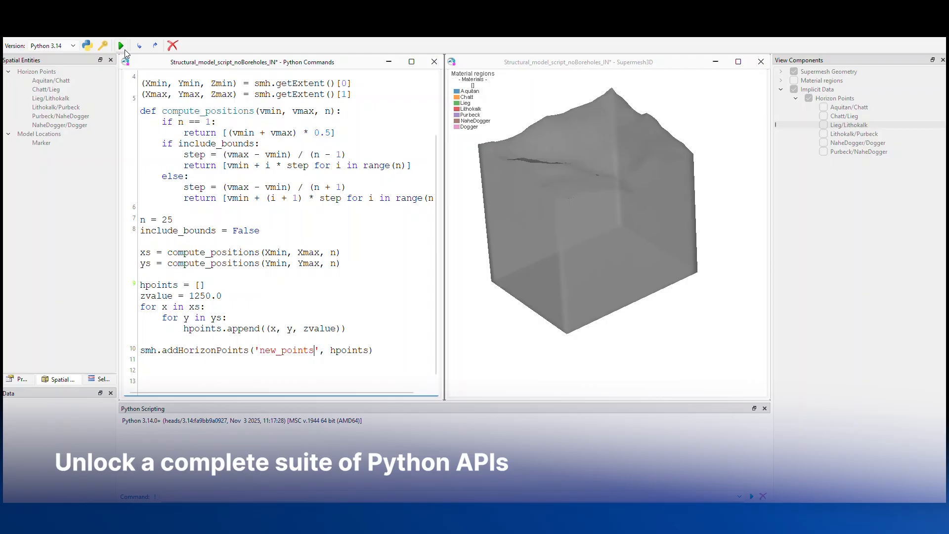
Run the Python script to add a 25 by 25 grid of horizon points named new_points at elevation 1250, and inspect it in 3D.
{"action": "left_click", "coordinate": [122, 46]}
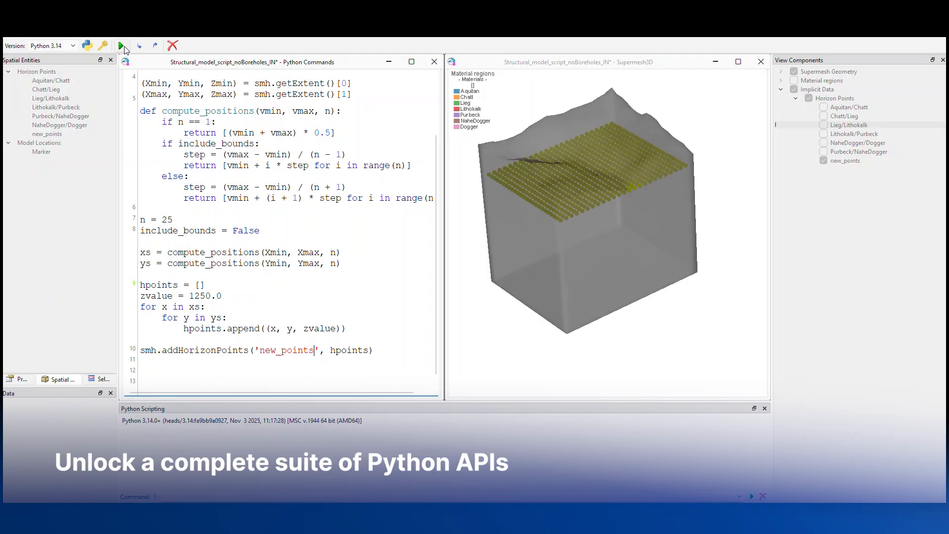
{"action": "left_click", "coordinate": [529, 172]}
{"action": "scroll", "coordinate": [525, 198], "scroll_direction": "up", "scroll_amount": 3}
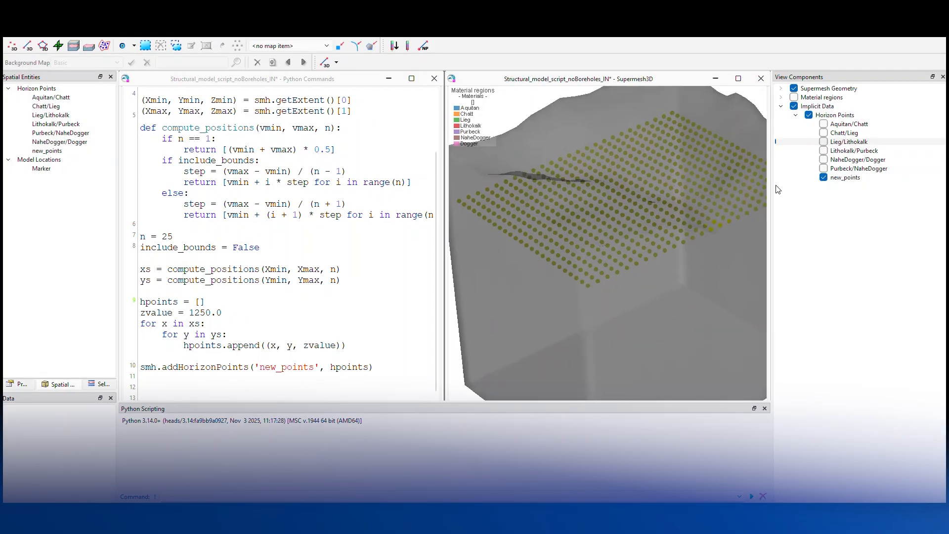
{"action": "scroll", "coordinate": [694, 220], "scroll_direction": "down", "scroll_amount": 5}
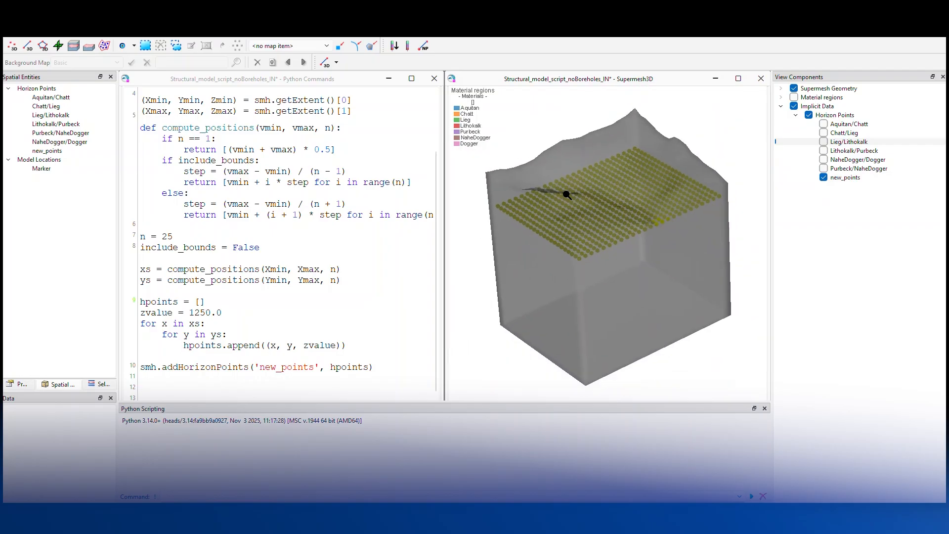
{"action": "scroll", "coordinate": [567, 190], "scroll_direction": "up", "scroll_amount": 2}
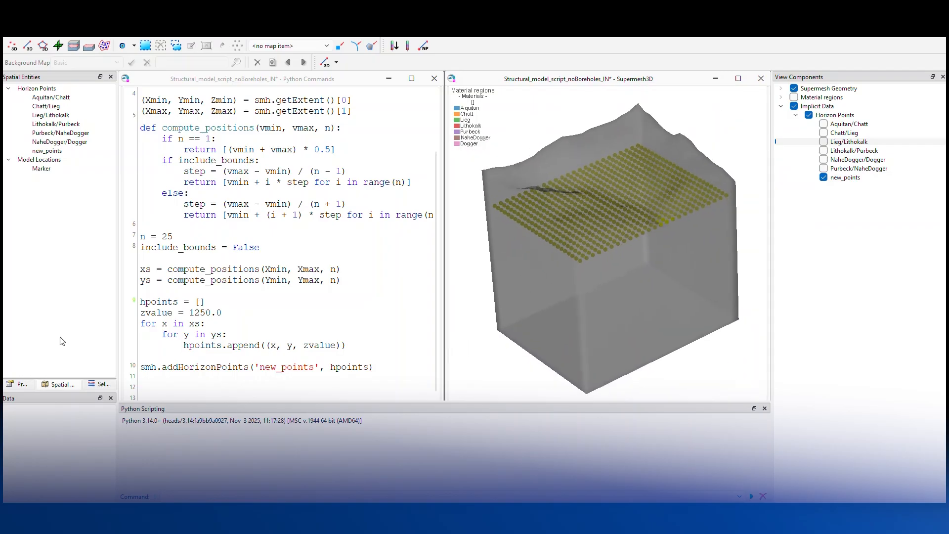
Select the new_points horizon point set and open its available actions.
{"action": "left_click", "coordinate": [54, 151]}
{"action": "right_click", "coordinate": [58, 151]}
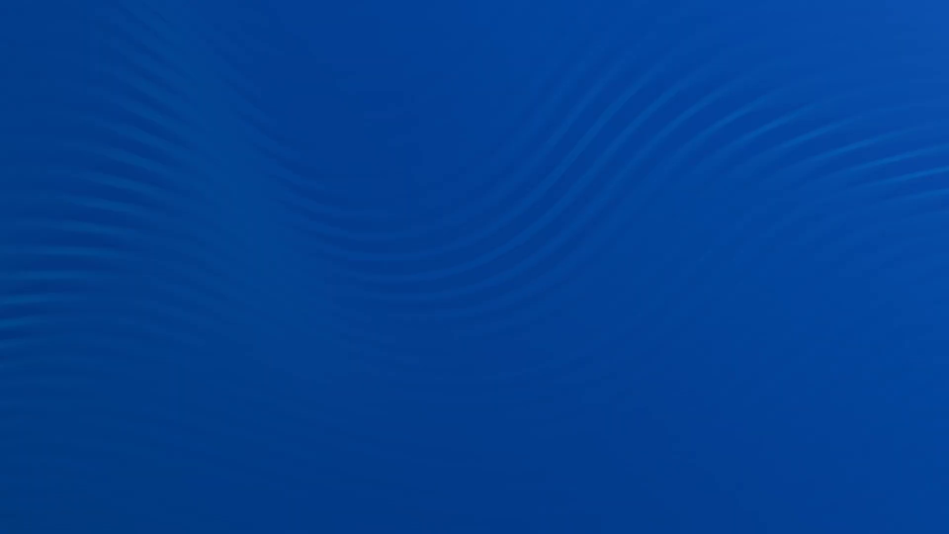